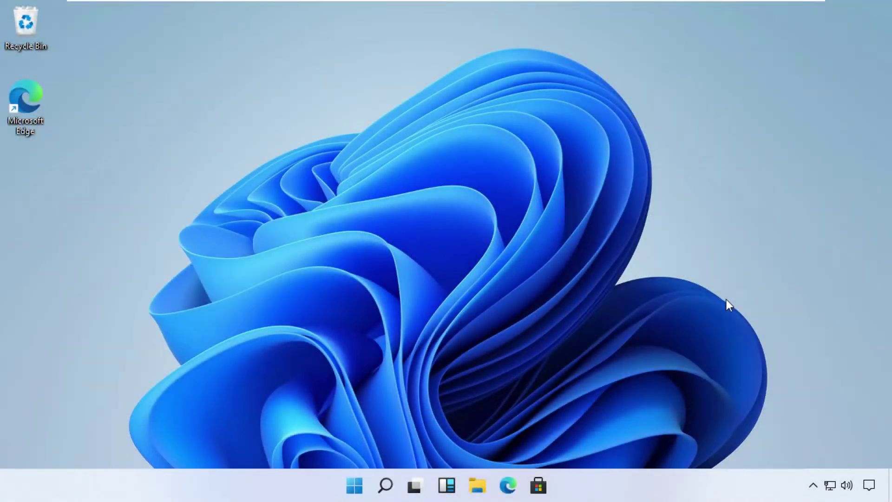
# - Launch Task Manager by searching 'tskmgr', centre its window and expand it to full view
pyautogui.press('super+x')
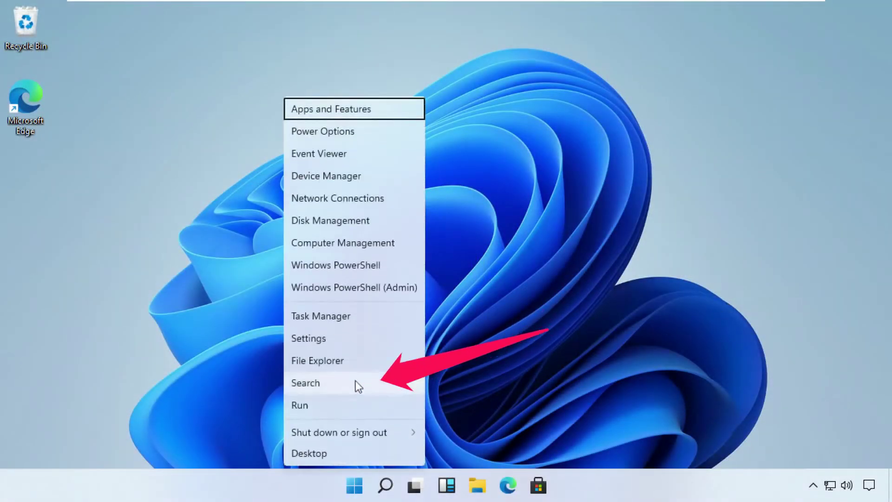
pyautogui.click(341, 386)
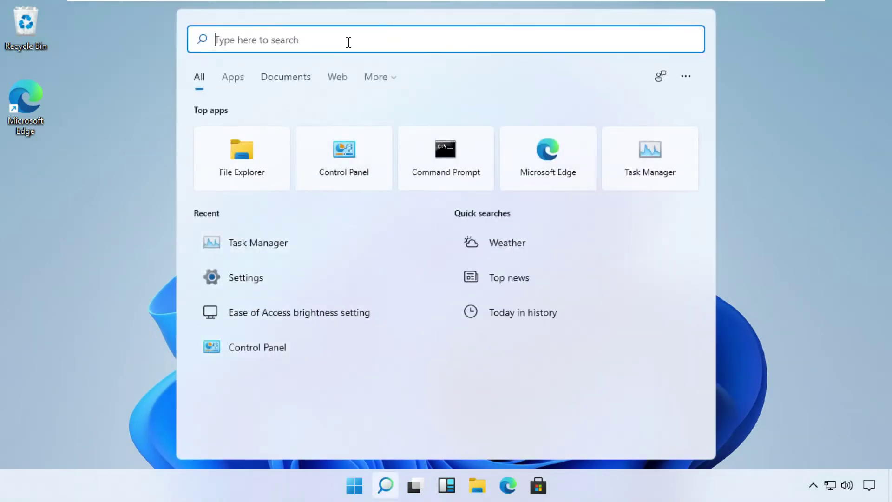
pyautogui.write('ts')
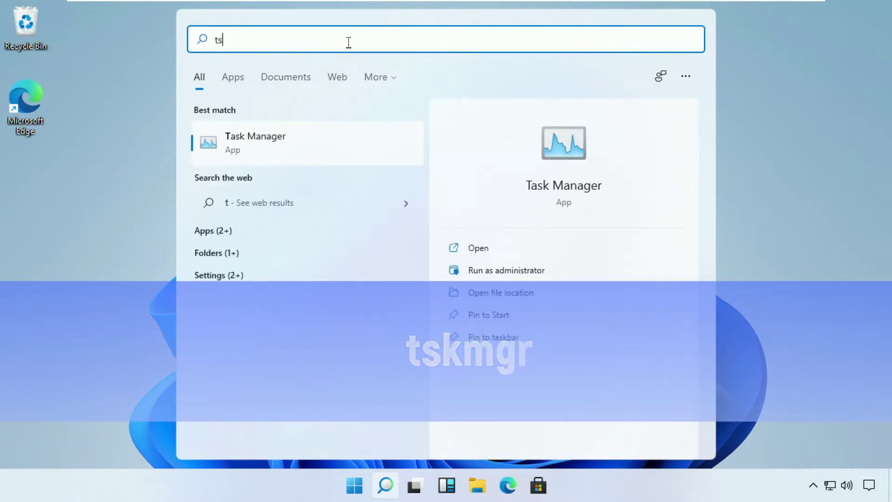
pyautogui.write('kmgr')
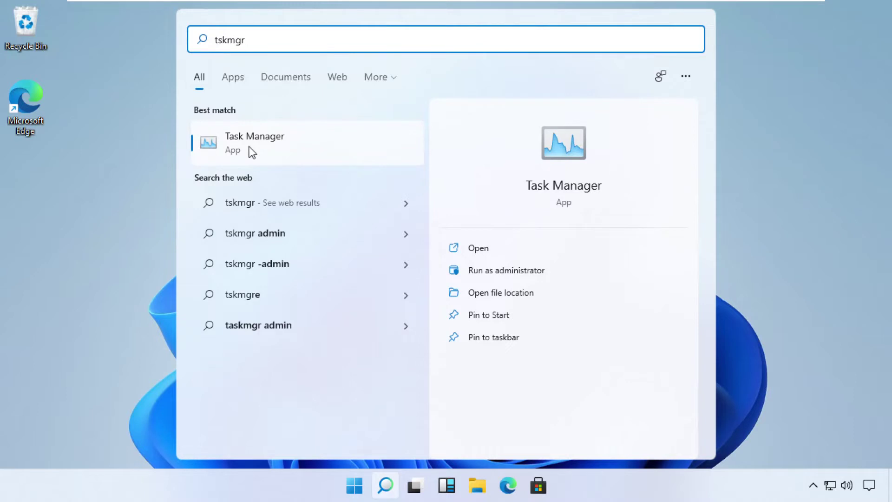
pyautogui.click(250, 147)
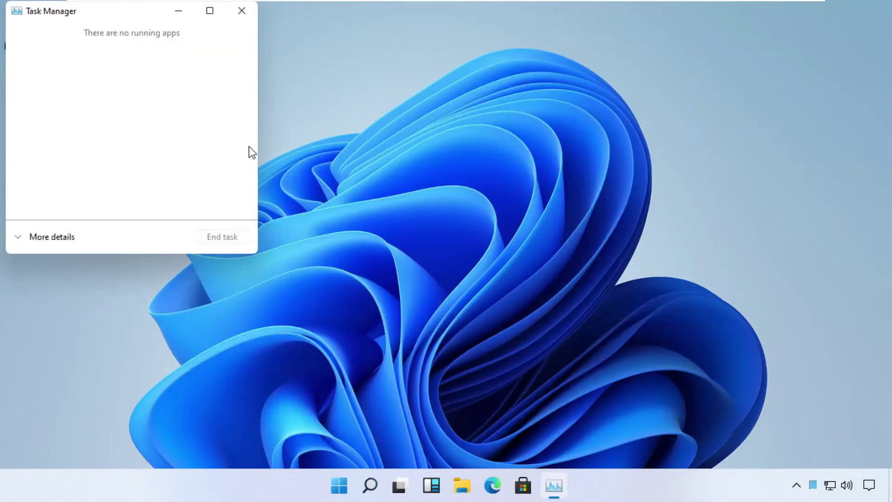
pyautogui.moveTo(146, 11); pyautogui.dragTo(491, 63)
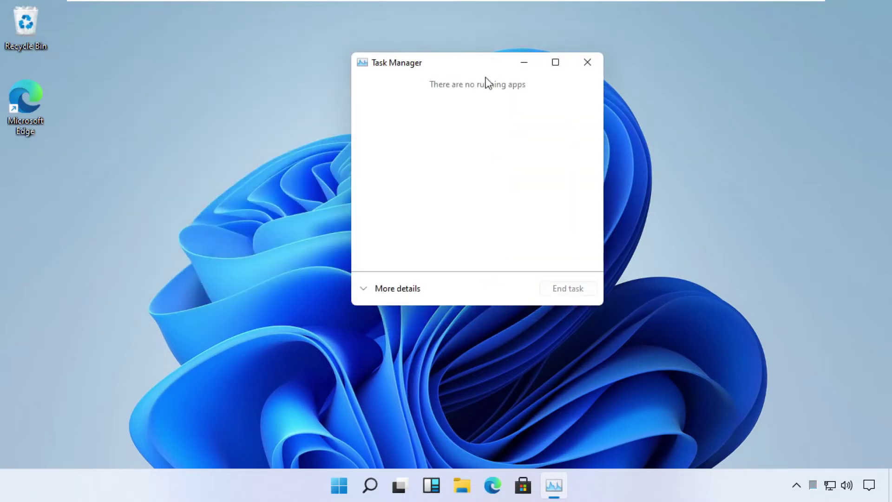
pyautogui.click(365, 291)
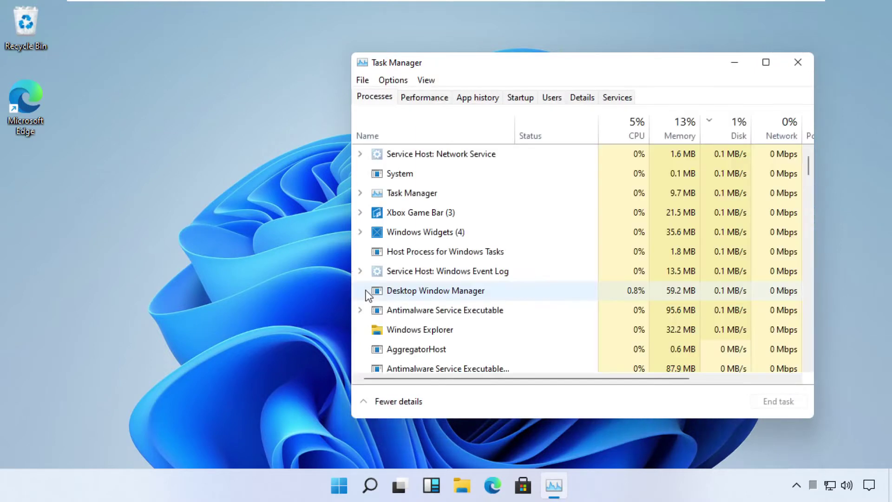
# - Choose Run new task from Task Manager's File menu to open the Create new task dialog
pyautogui.click(361, 81)
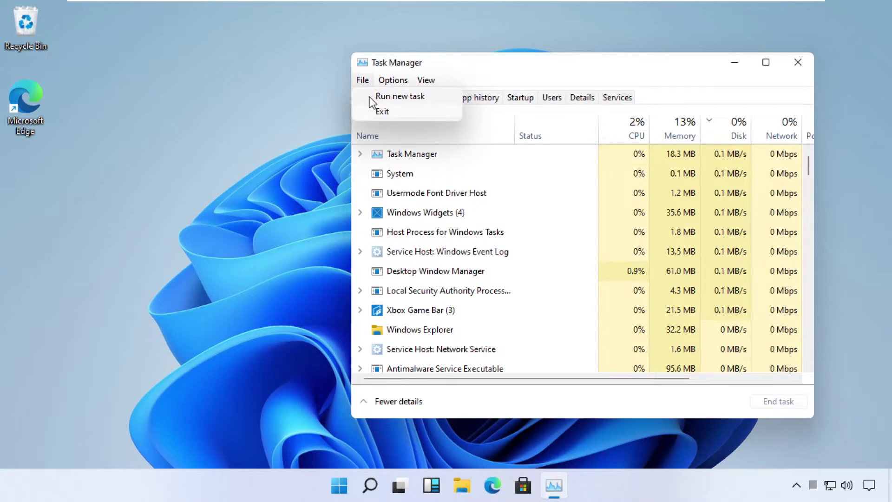
pyautogui.click(369, 97)
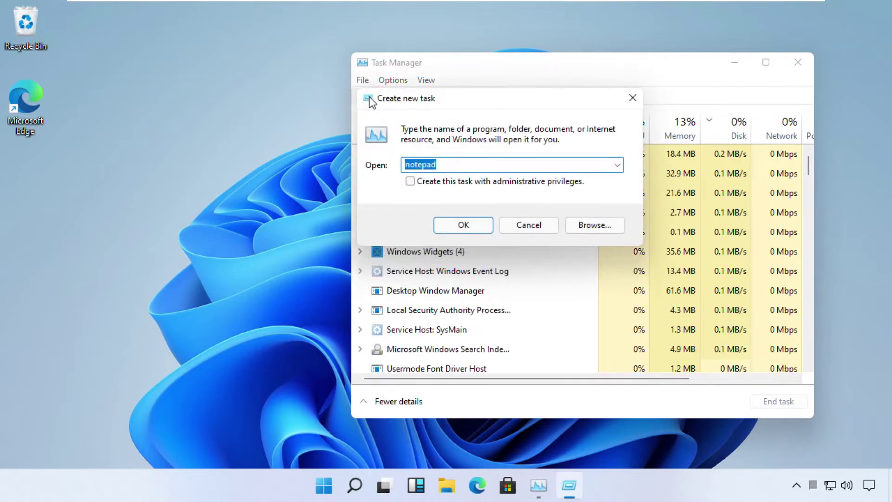
# - Browse to C:\Windows\System32 and select cmd.exe as the program for the new task
pyautogui.click(592, 225)
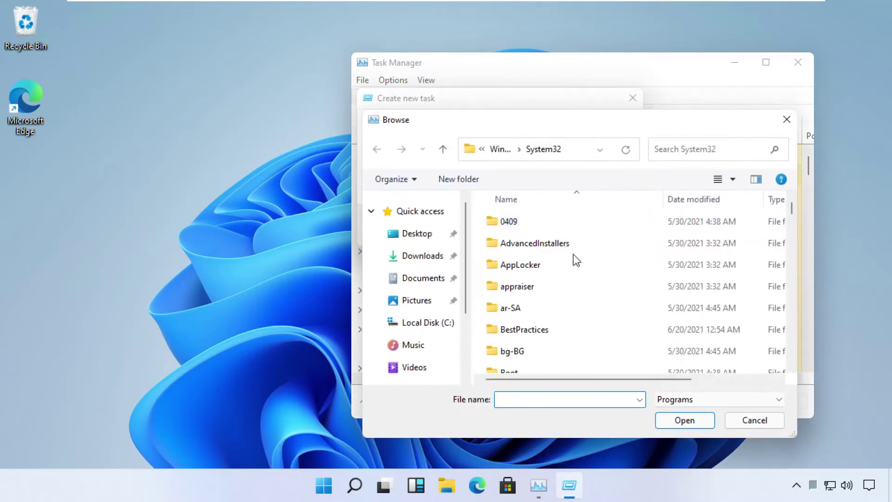
pyautogui.click(438, 333)
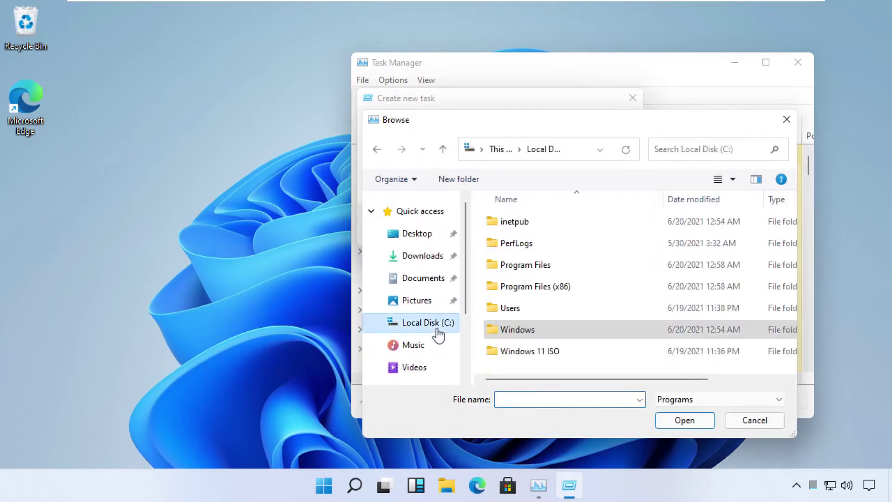
pyautogui.doubleClick(528, 335)
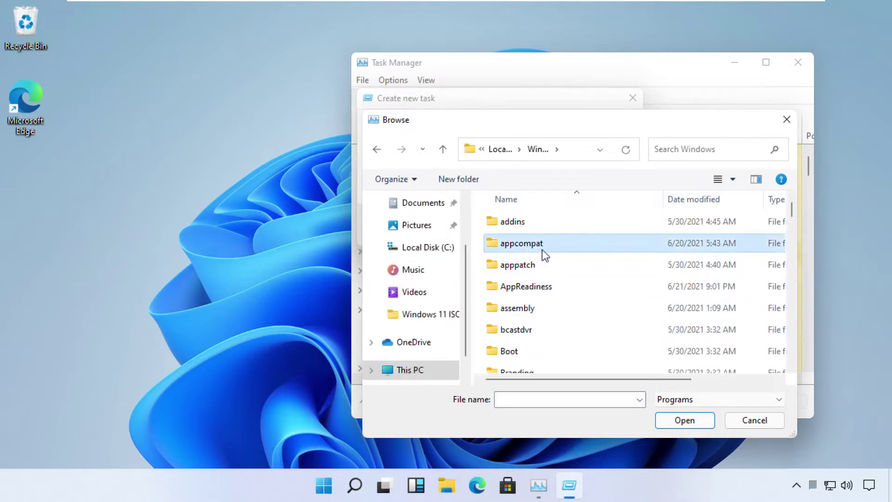
pyautogui.write('sys')
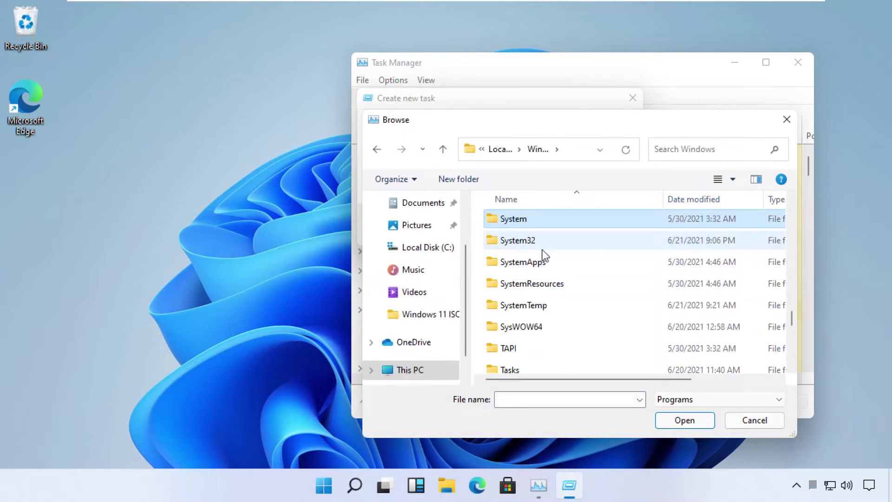
pyautogui.doubleClick(542, 250)
pyautogui.press('Down')
pyautogui.press('Down')
pyautogui.press('Down')
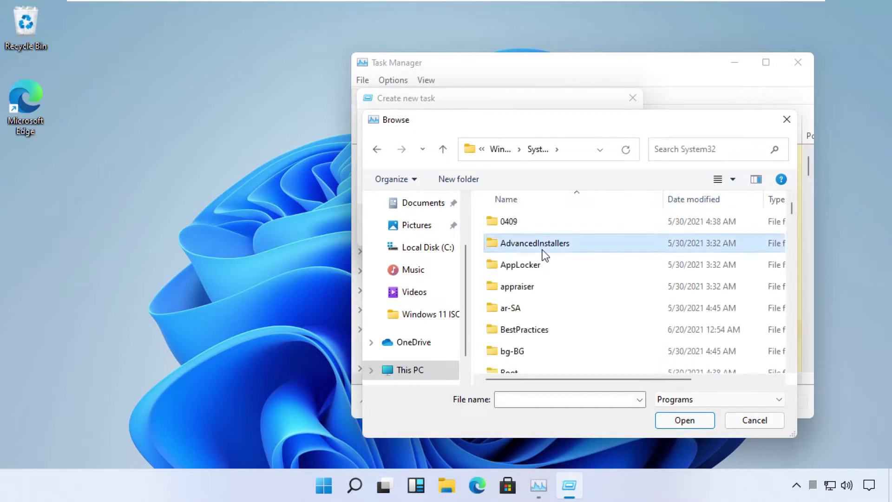
pyautogui.write('cmd')
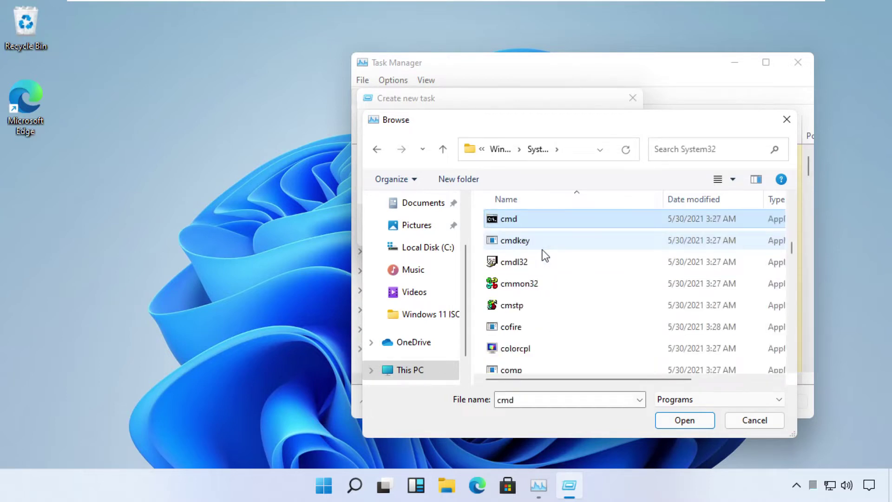
pyautogui.click(573, 223)
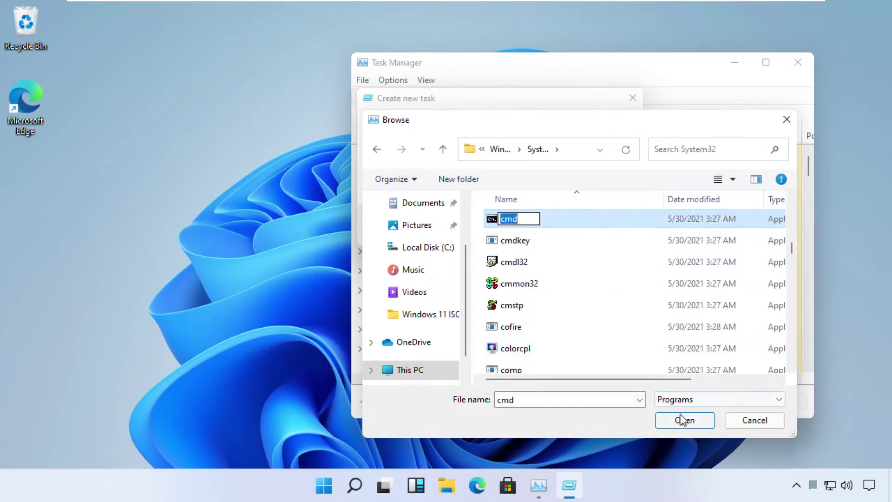
pyautogui.click(680, 417)
pyautogui.click(681, 416)
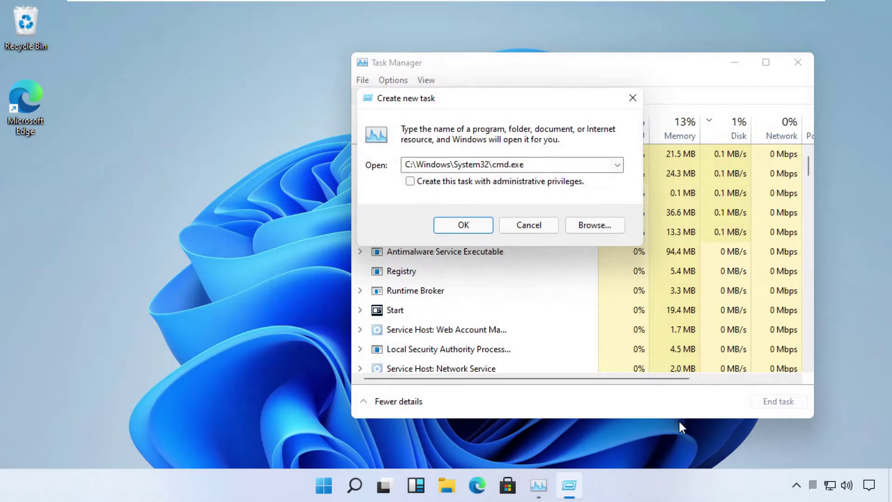
# - Run cmd.exe with administrative privileges and move the Command Prompt window down and right
pyautogui.click(410, 182)
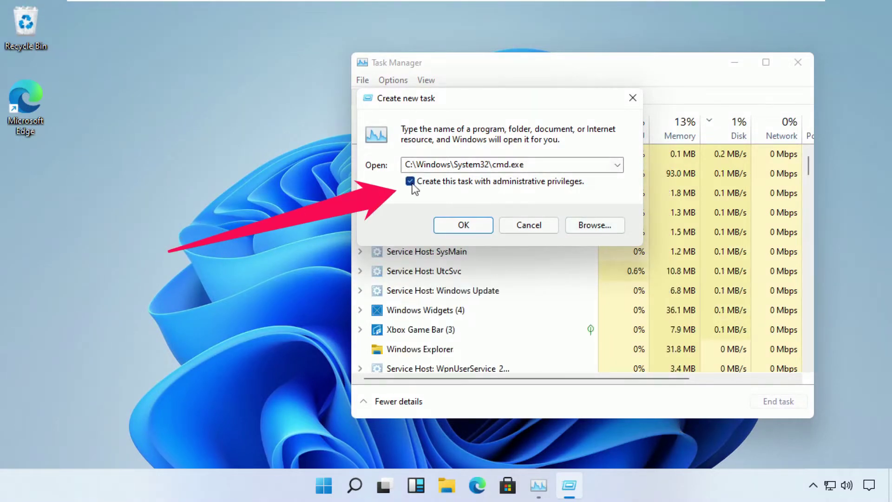
pyautogui.click(445, 224)
pyautogui.moveTo(362, 58); pyautogui.dragTo(452, 89)
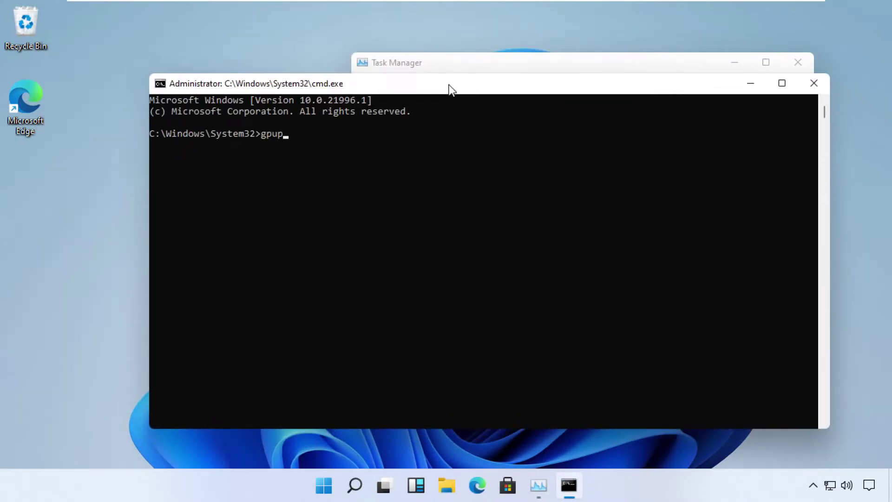
# - Run gpupdate and a chkdsk scan of drive C, then type exit
pyautogui.write('gpupdate')
pyautogui.press('Return')
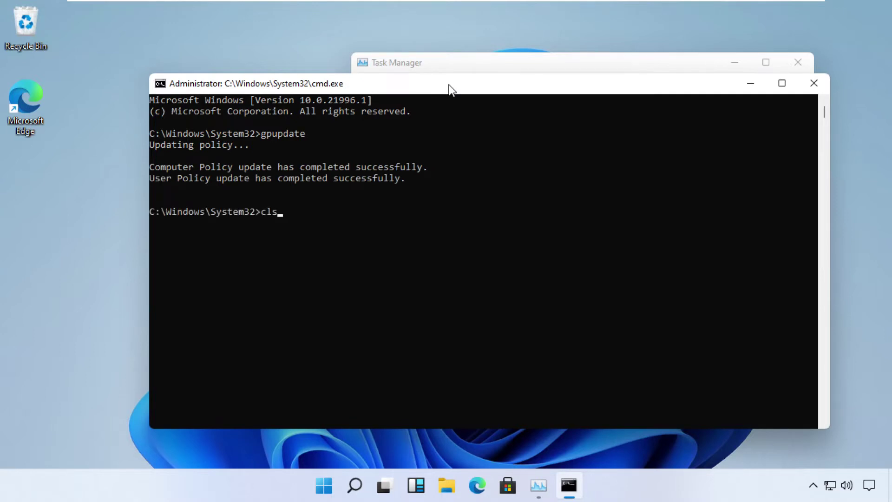
pyautogui.press('Return')
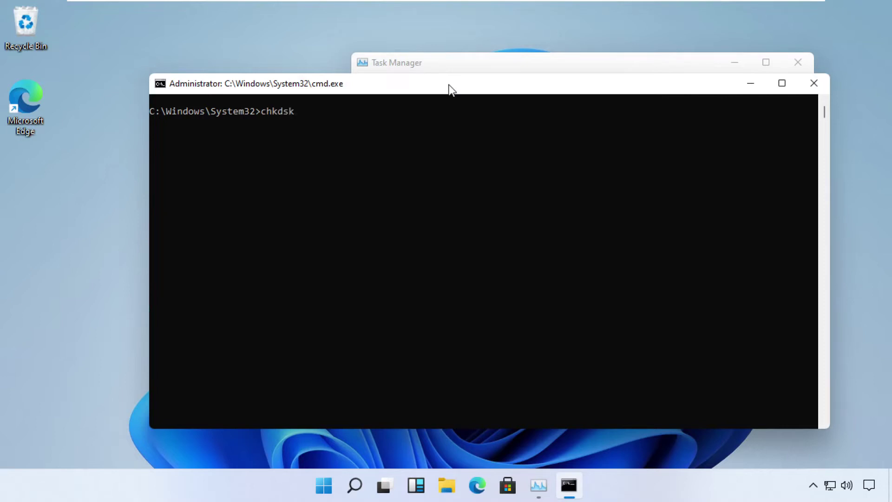
pyautogui.press('Return')
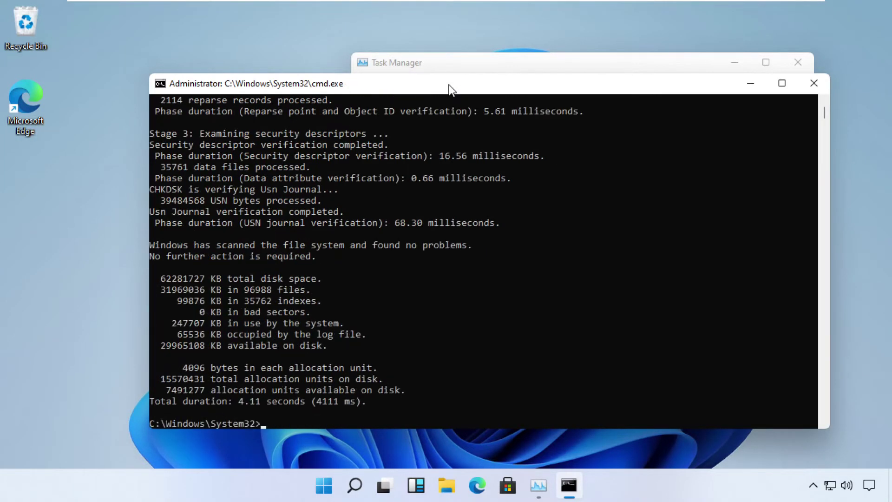
pyautogui.write('exit')
# - Close the prompt and Task Manager, then open the Services app by searching 'services'
pyautogui.press('Return')
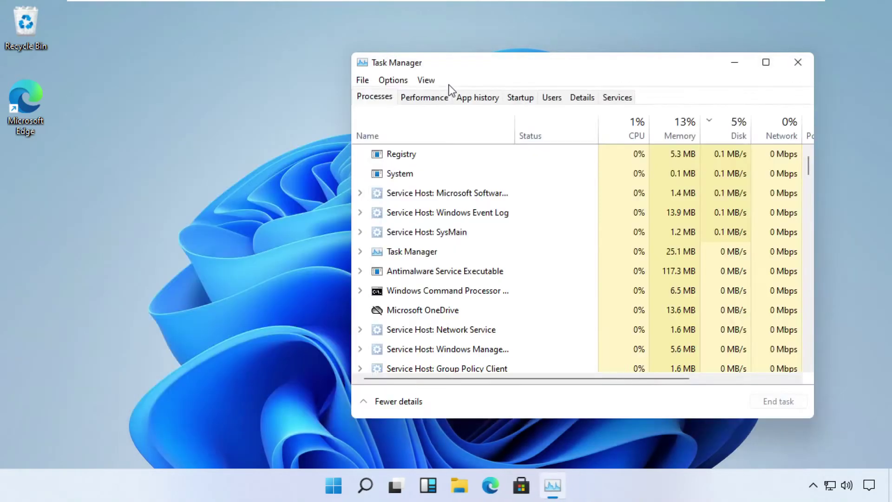
pyautogui.click(792, 65)
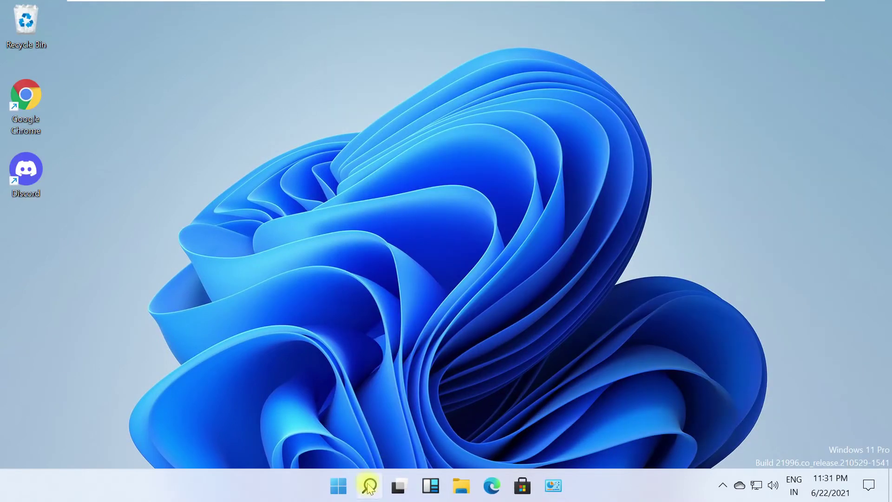
pyautogui.click(369, 485)
pyautogui.write('ser')
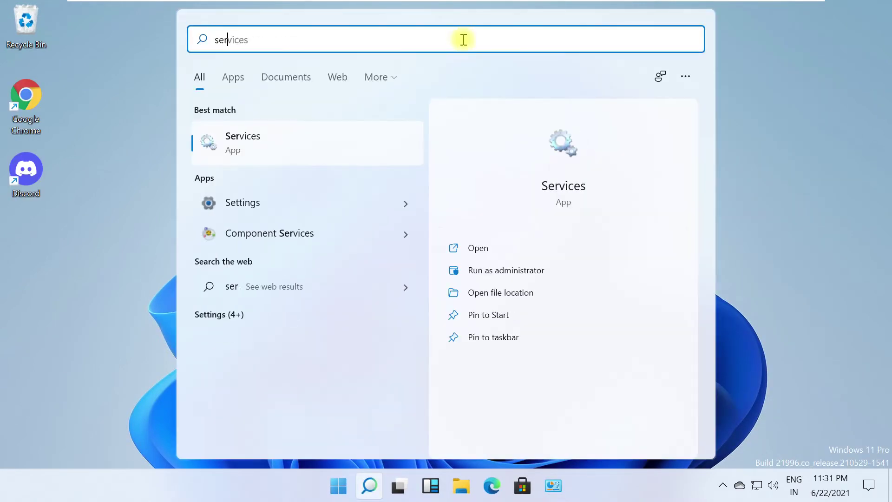
pyautogui.write('vices')
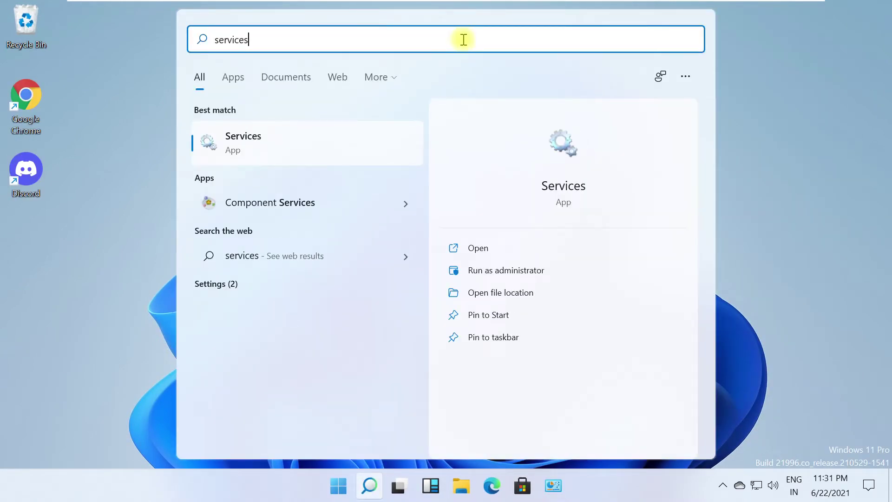
pyautogui.click(324, 140)
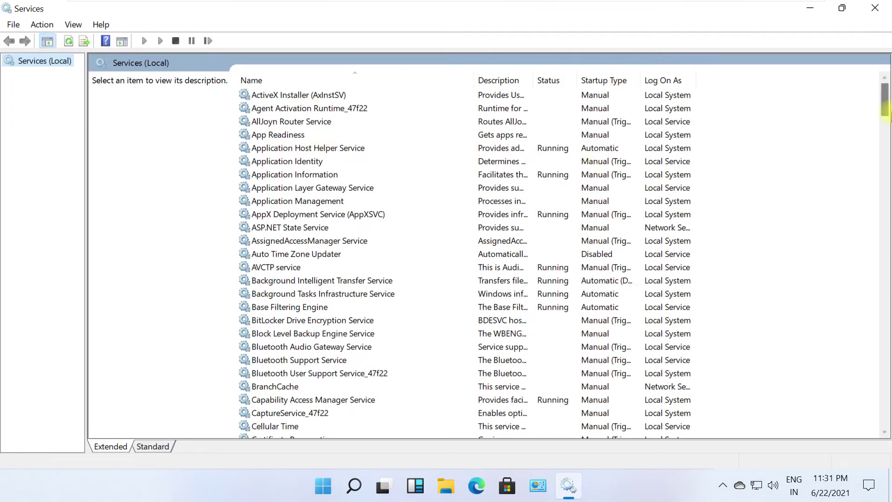
# - Scroll to the Windows Update service, select it and bring up its context menu
pyautogui.moveTo(887, 107); pyautogui.dragTo(886, 420)
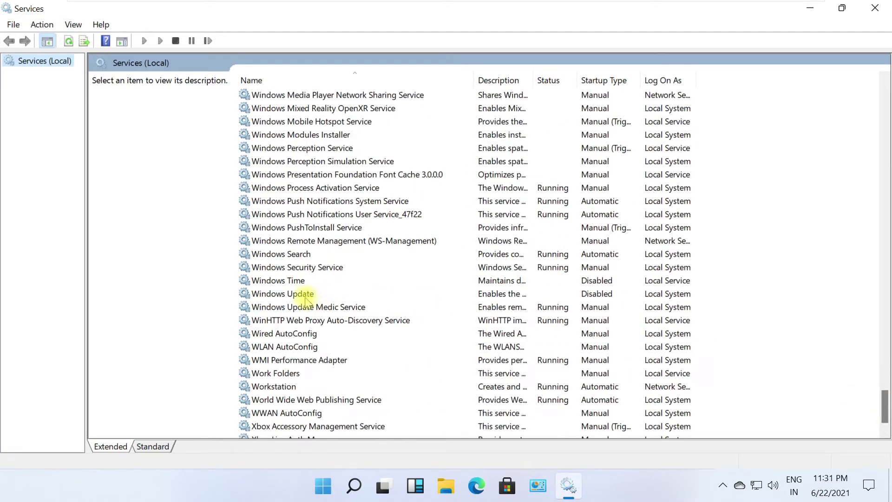
pyautogui.click(301, 295)
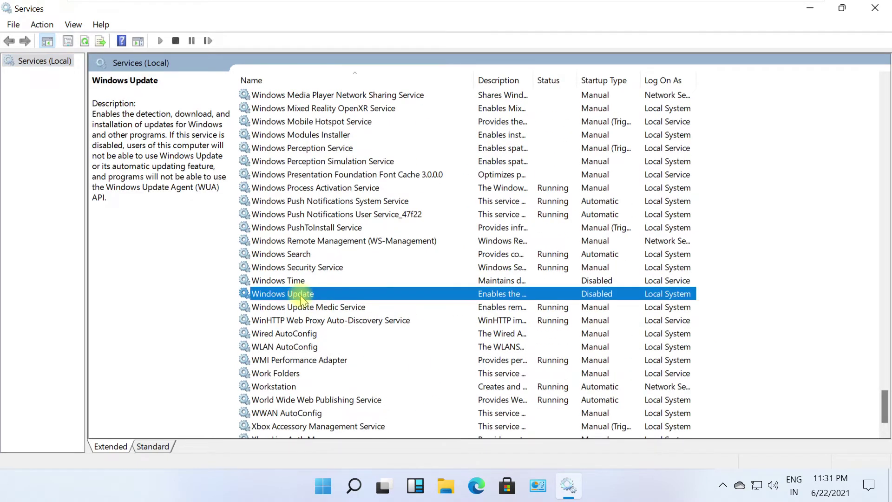
pyautogui.rightClick(301, 297)
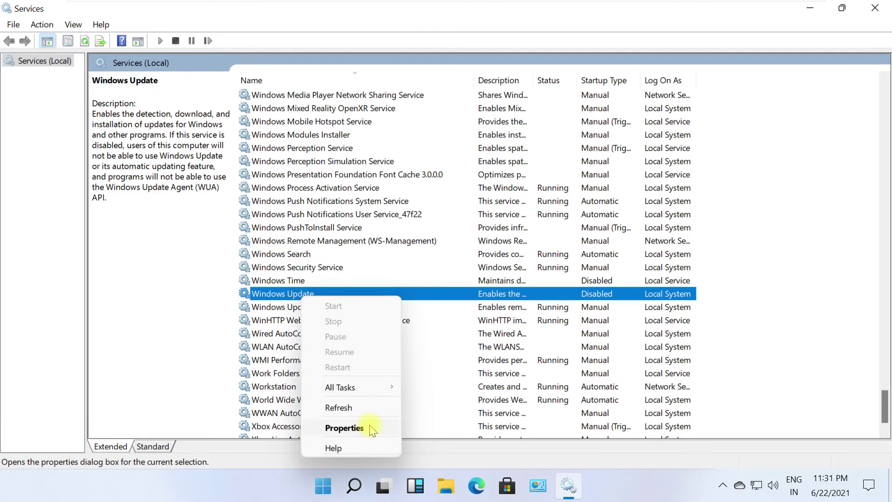
# - Set Windows Update's startup type to Automatic, apply, start the service and close its properties
pyautogui.click(344, 428)
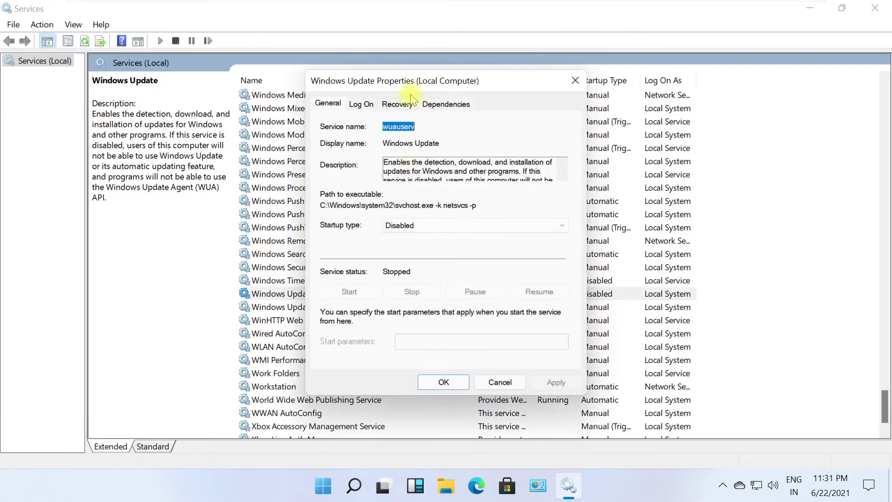
pyautogui.moveTo(413, 83); pyautogui.dragTo(414, 78)
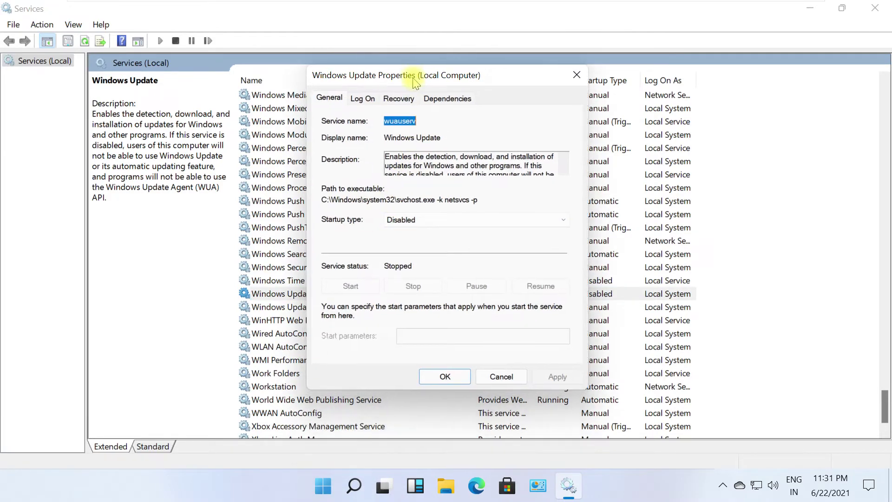
pyautogui.click(496, 220)
pyautogui.click(485, 241)
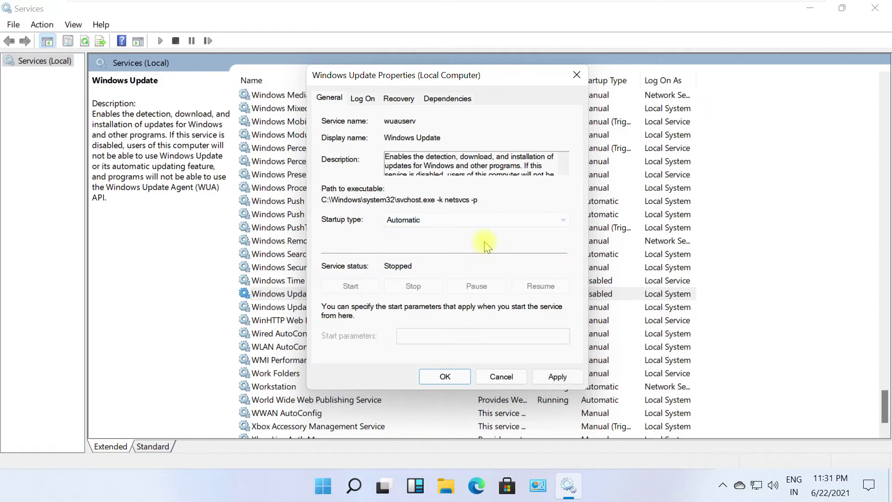
pyautogui.click(555, 376)
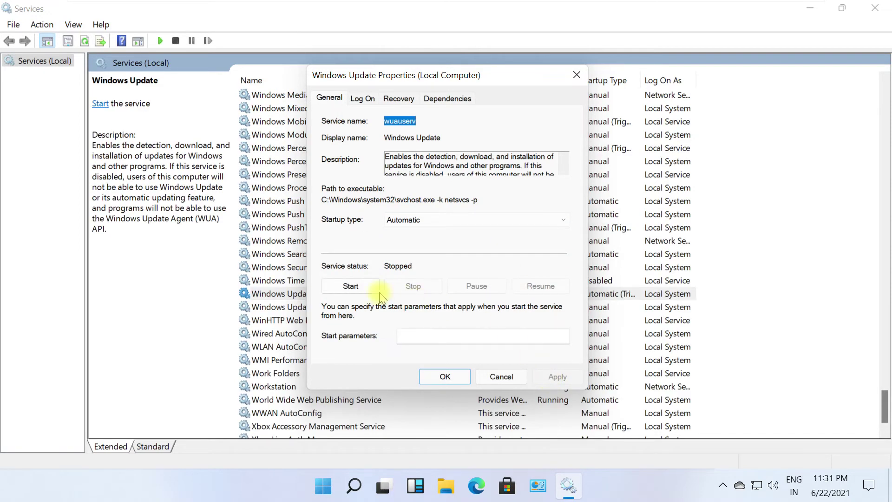
pyautogui.click(364, 288)
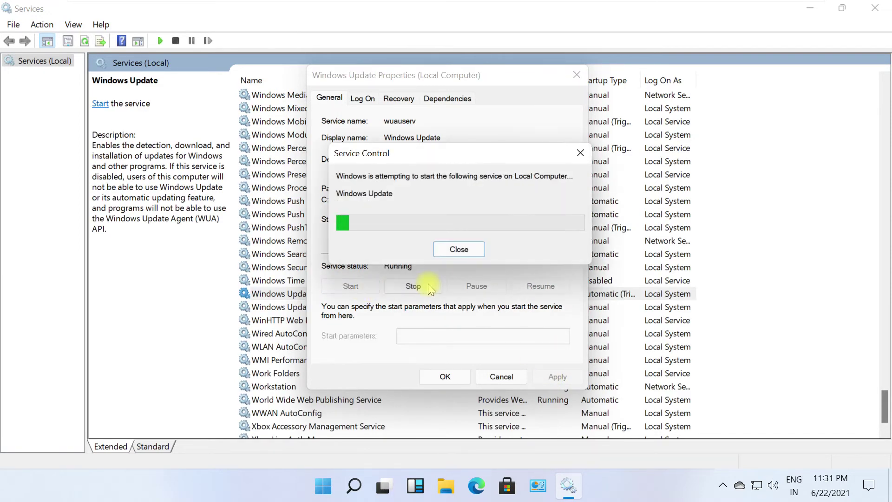
pyautogui.click(454, 375)
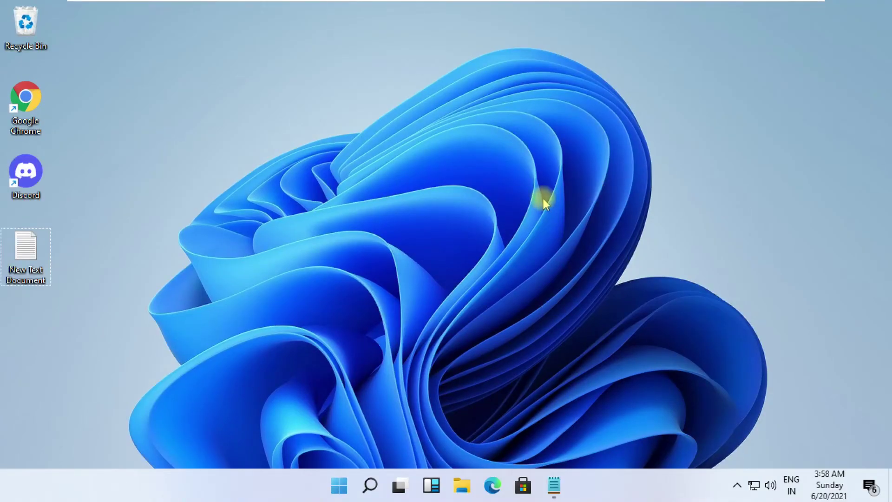
# - Search 'cmd' and run Command Prompt as administrator, approving the UAC prompt
pyautogui.click(370, 485)
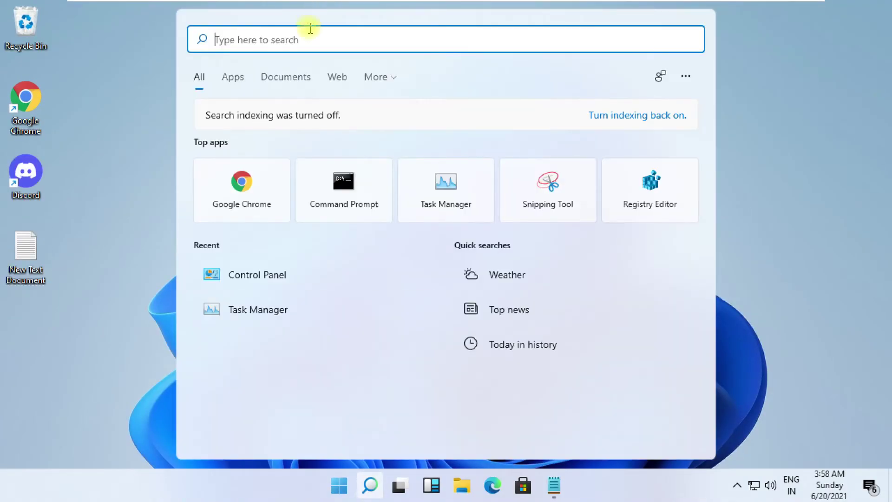
pyautogui.write('cmd')
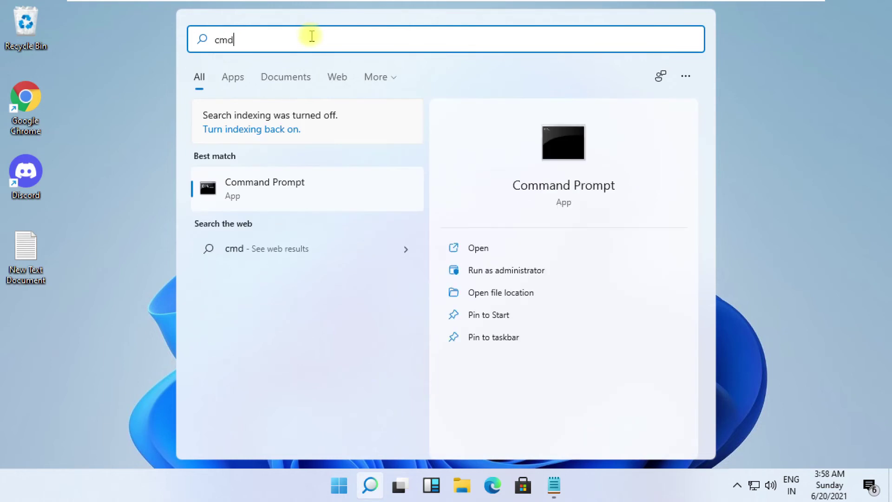
pyautogui.rightClick(269, 182)
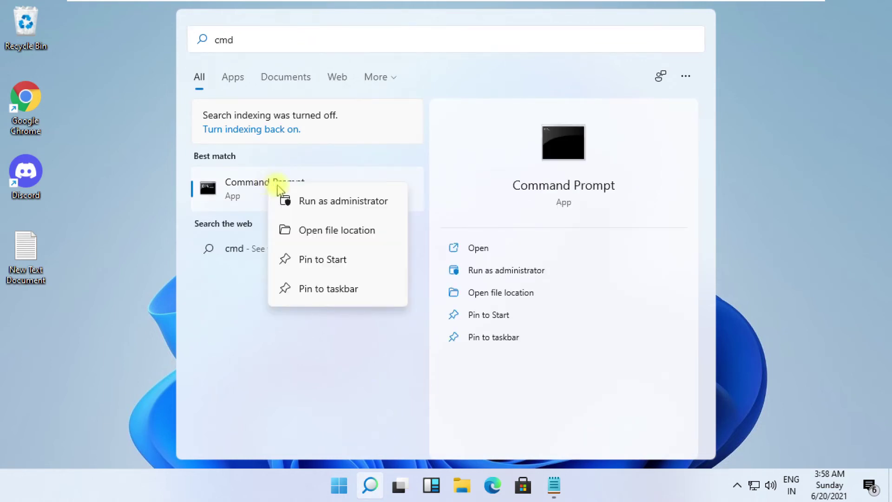
pyautogui.click(341, 207)
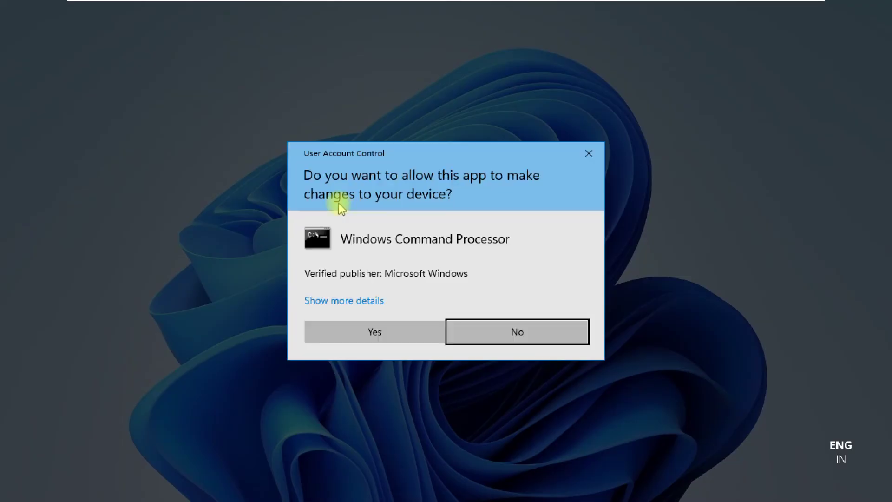
pyautogui.click(379, 338)
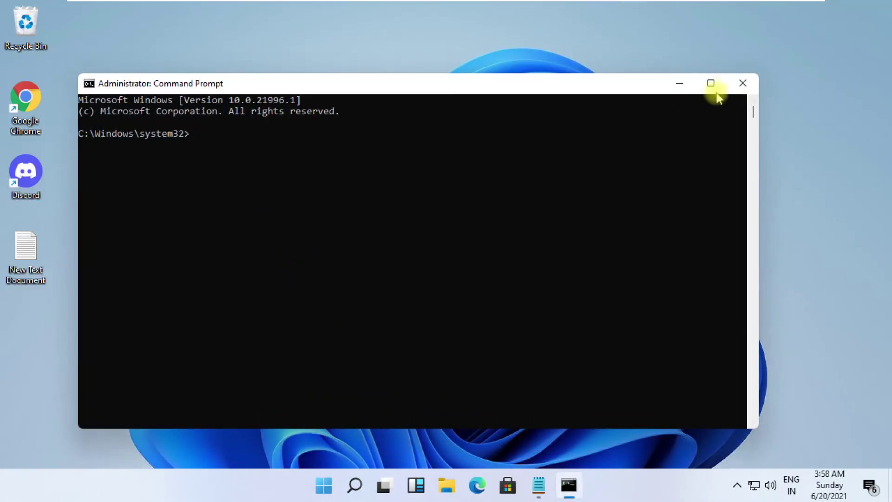
# - Maximize and clear the console, then run sfc /scanfile and /verifyfile on ieframe.dll
pyautogui.click(710, 84)
pyautogui.write('cls')
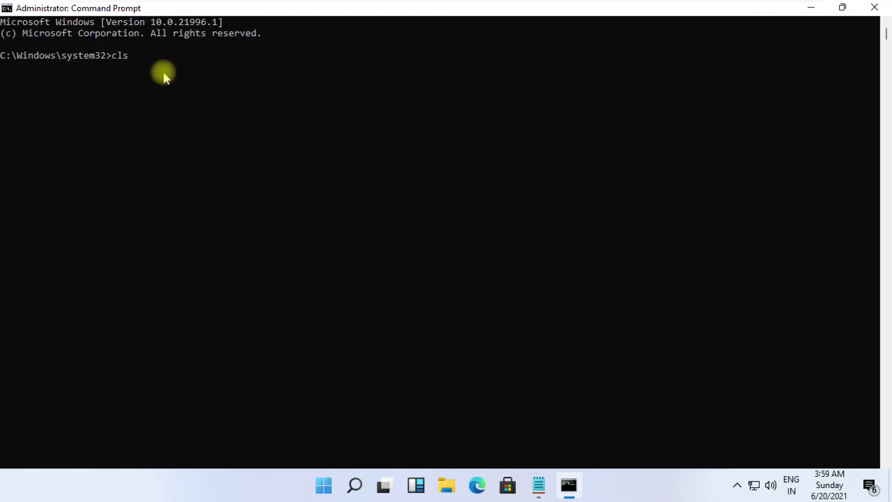
pyautogui.press('Return')
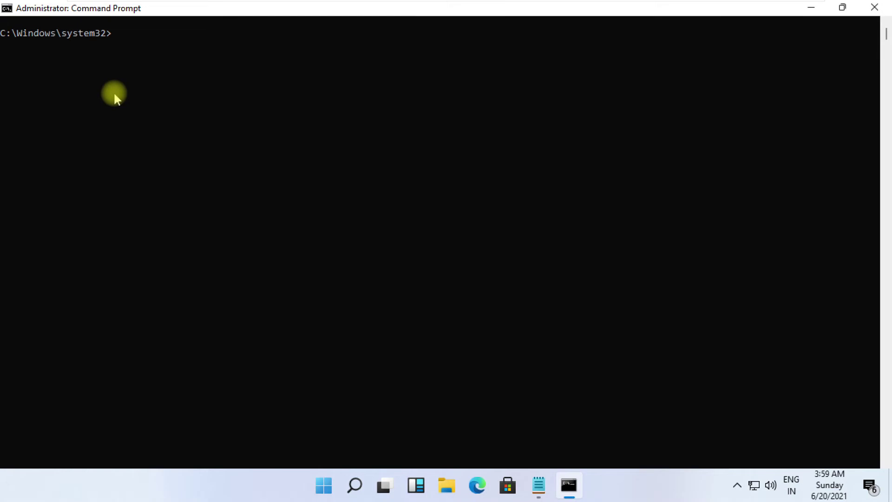
pyautogui.write('prompt')
pyautogui.press('Return')
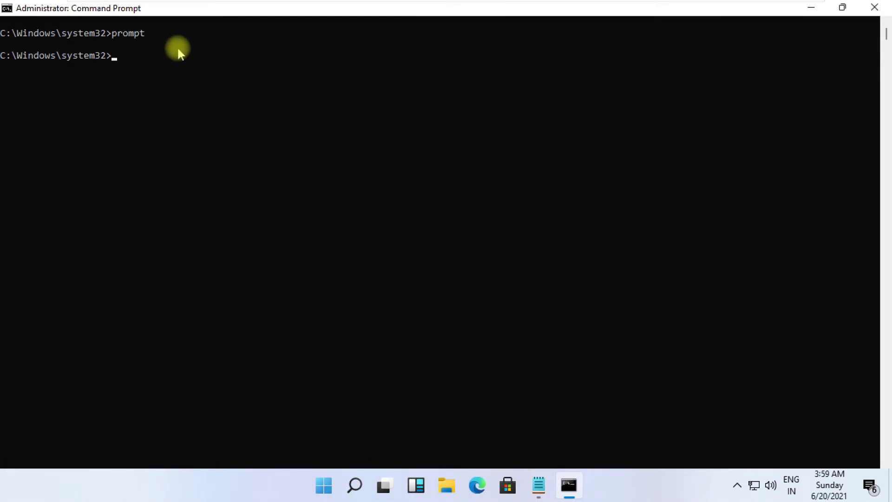
pyautogui.write('sfc /scanfile=c:\\windows\\system32\\ieframe.dll')
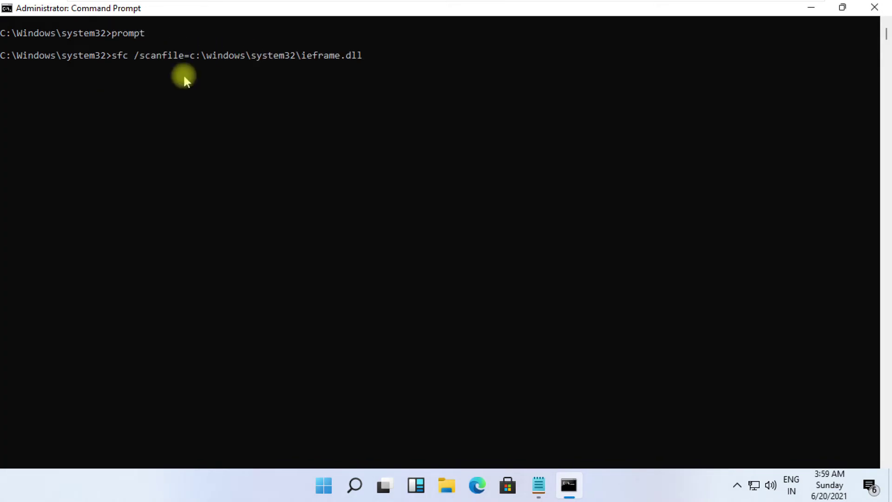
pyautogui.press('Return')
pyautogui.write('sfc /verifyfile=c:\\windows\\system32\\ieframe.dll')
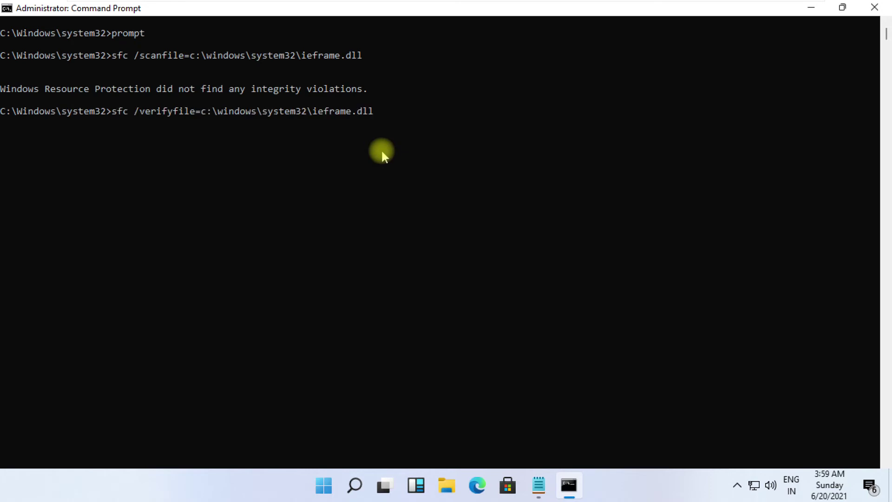
pyautogui.press('Return')
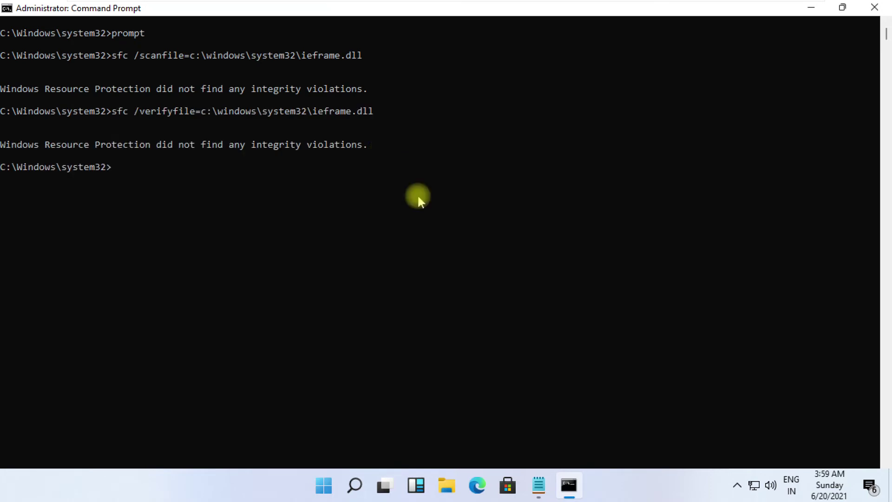
# - Run assoc, chkdsk and sfc /scannow, then close the Command Prompt window
pyautogui.write('assoc')
pyautogui.press('Return')
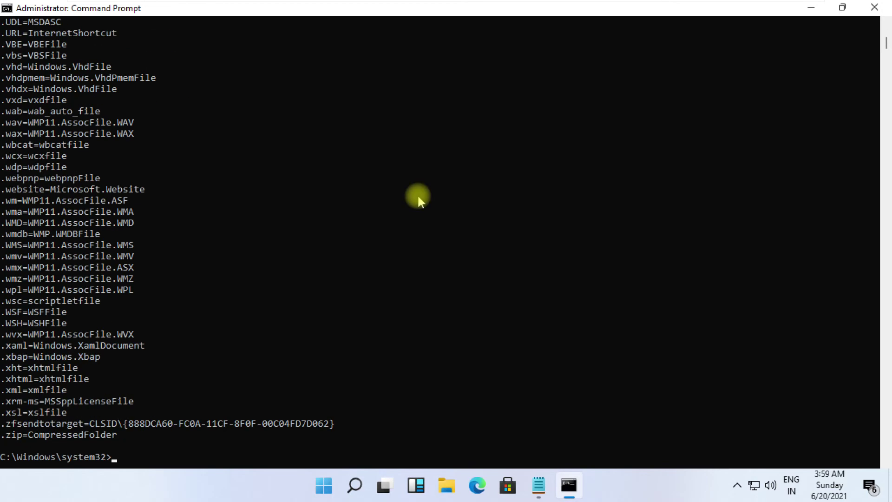
pyautogui.scroll(-7, 416, 194)
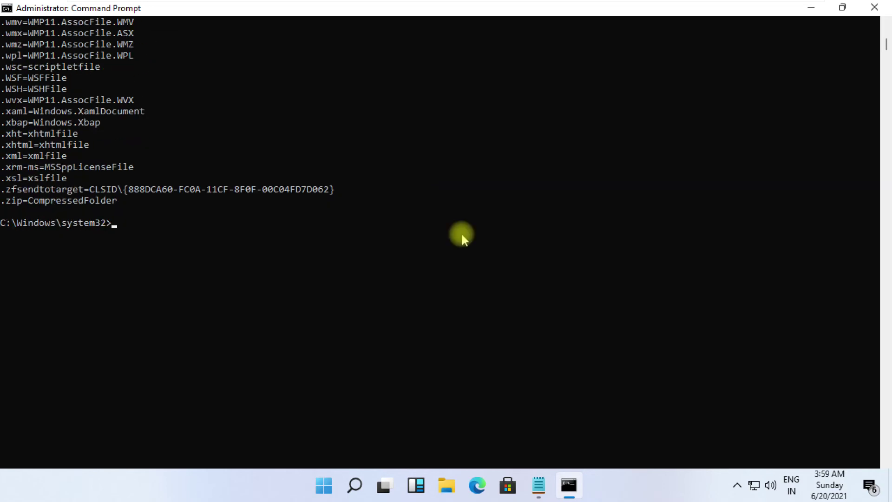
pyautogui.write('chkdsk')
pyautogui.press('Return')
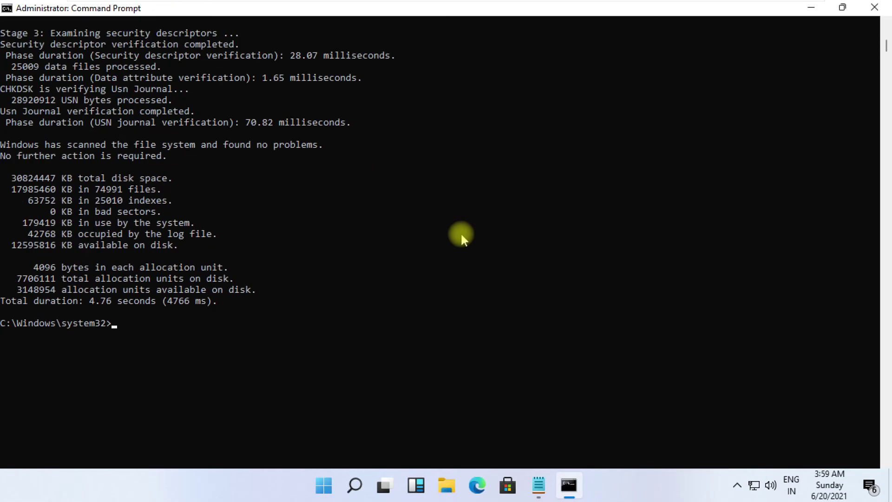
pyautogui.write('sfc /scannow')
pyautogui.press('Return')
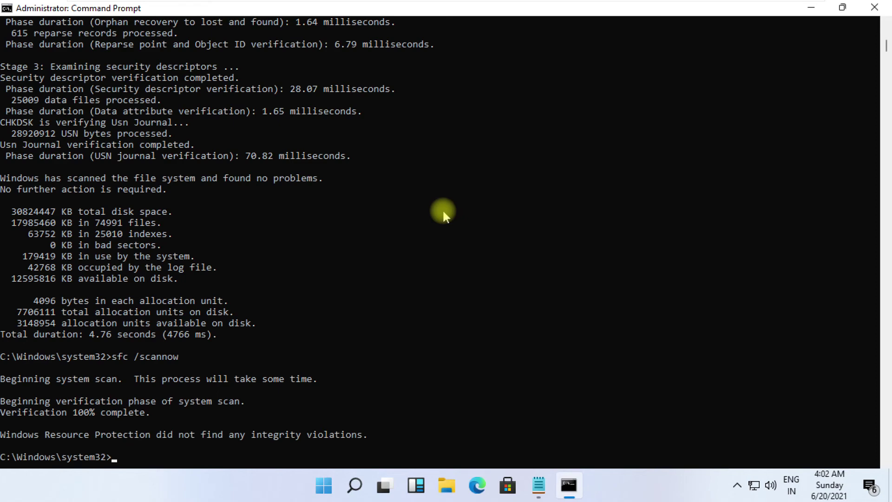
pyautogui.scroll(-11, 531, 215)
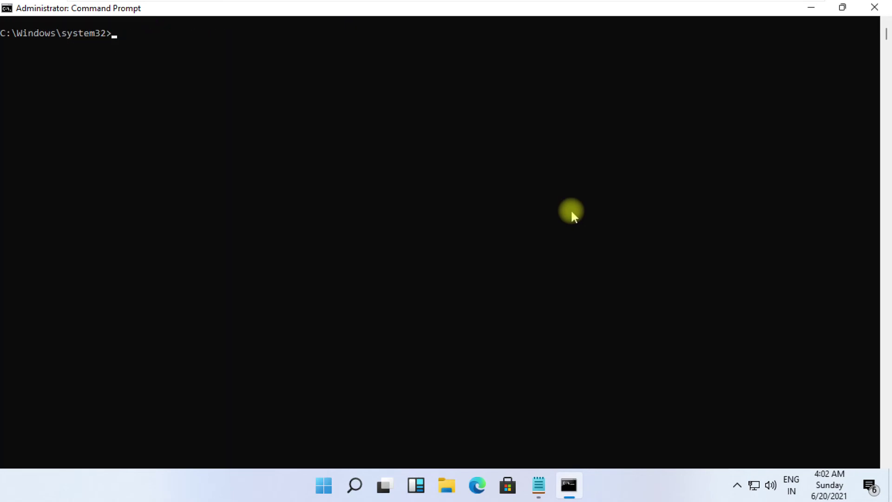
pyautogui.click(873, 6)
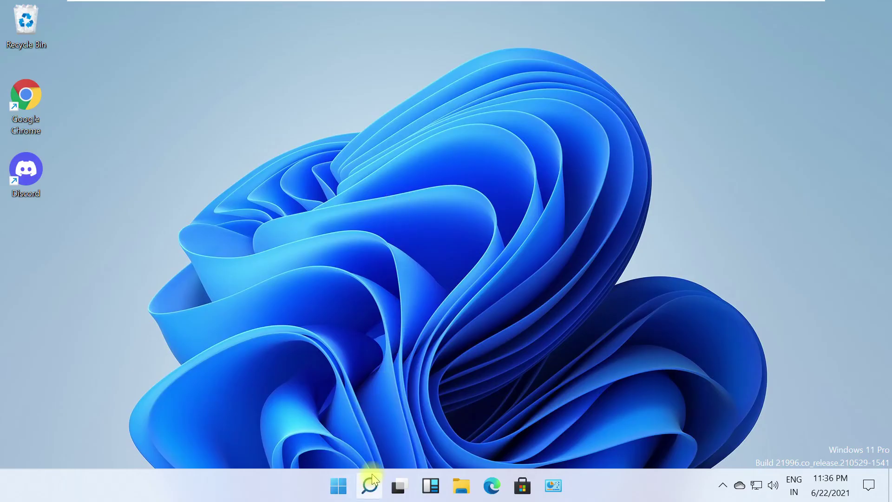
# - Search Windows for 'control panel' and open the Control Panel best match
pyautogui.click(370, 483)
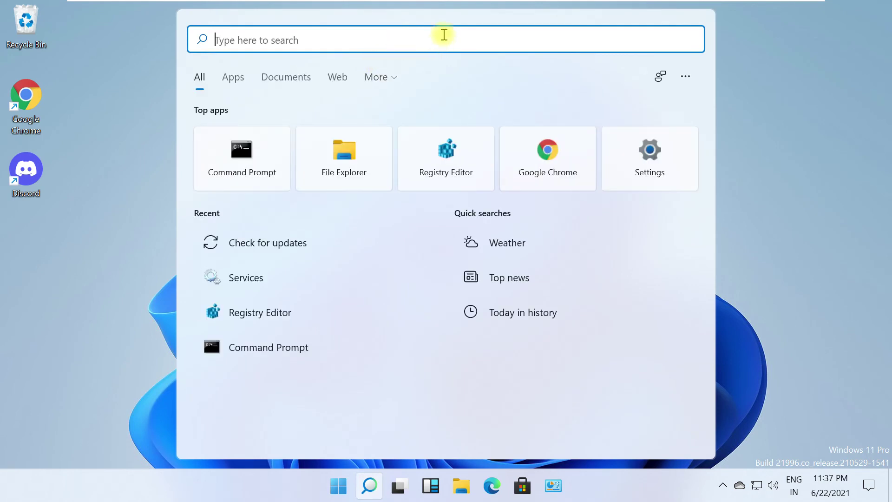
pyautogui.write('control panel')
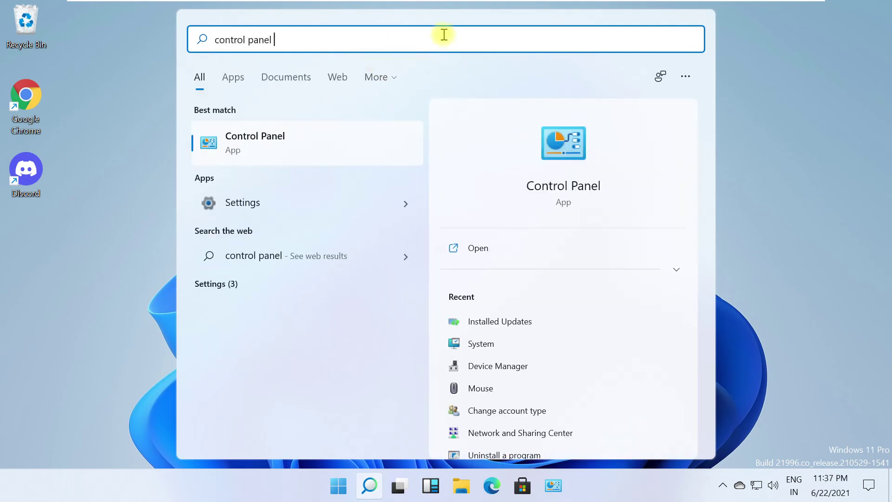
pyautogui.click(297, 135)
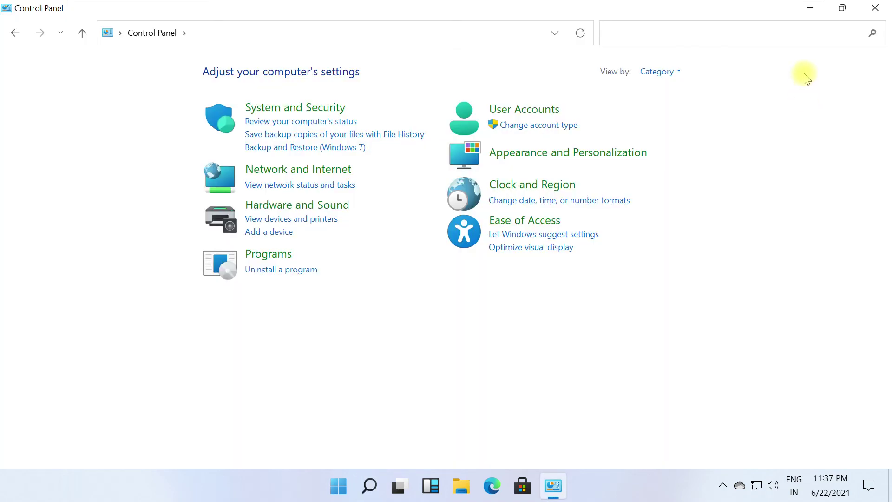
# - Switch Control Panel to Large icons and go to Troubleshooting's System and Security list
pyautogui.click(658, 74)
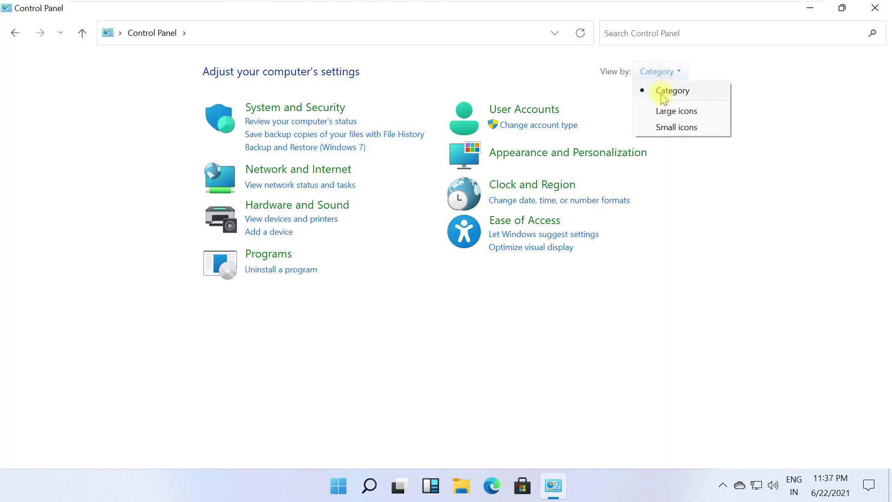
pyautogui.click(664, 113)
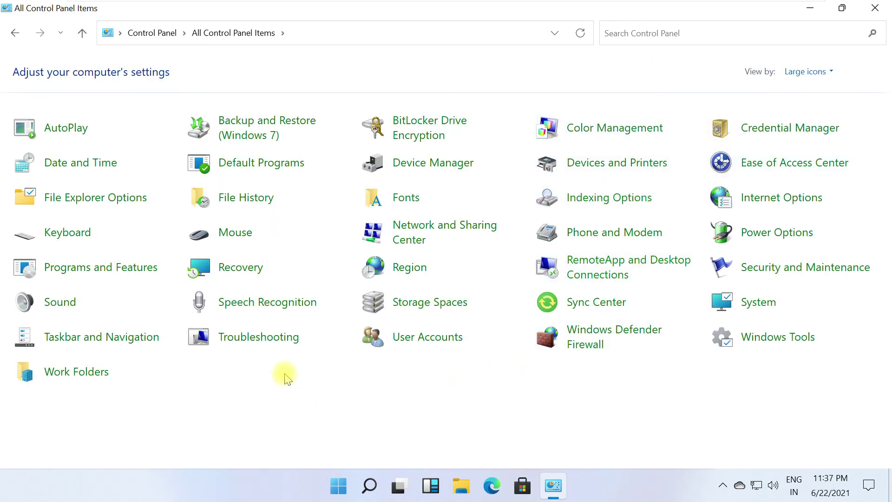
pyautogui.click(267, 340)
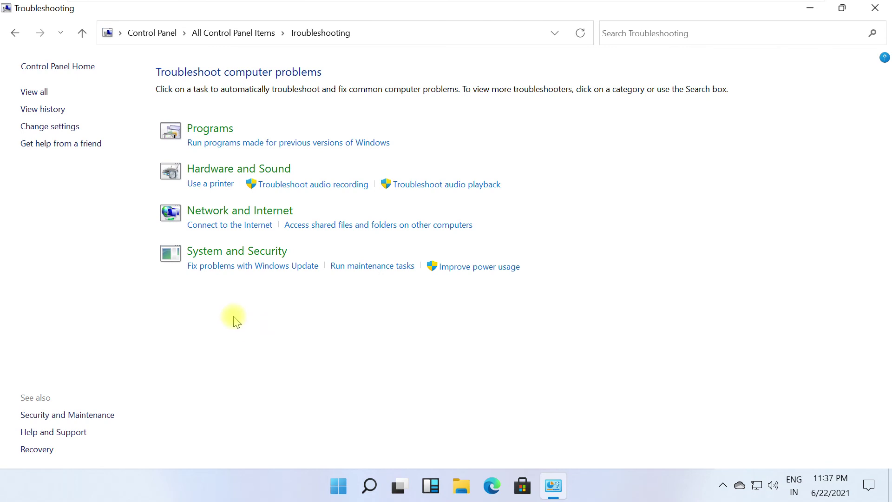
pyautogui.click(232, 253)
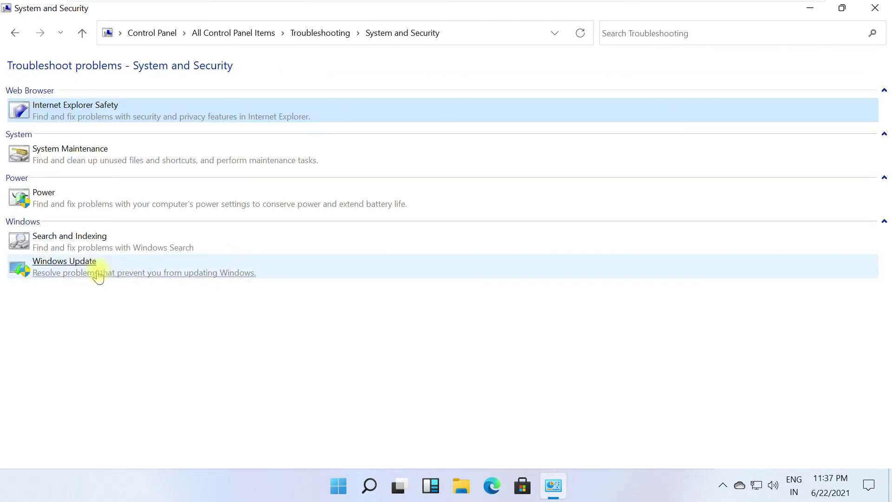
# - Run the Windows Update troubleshooter to completion, then close it and the Control Panel window
pyautogui.click(80, 268)
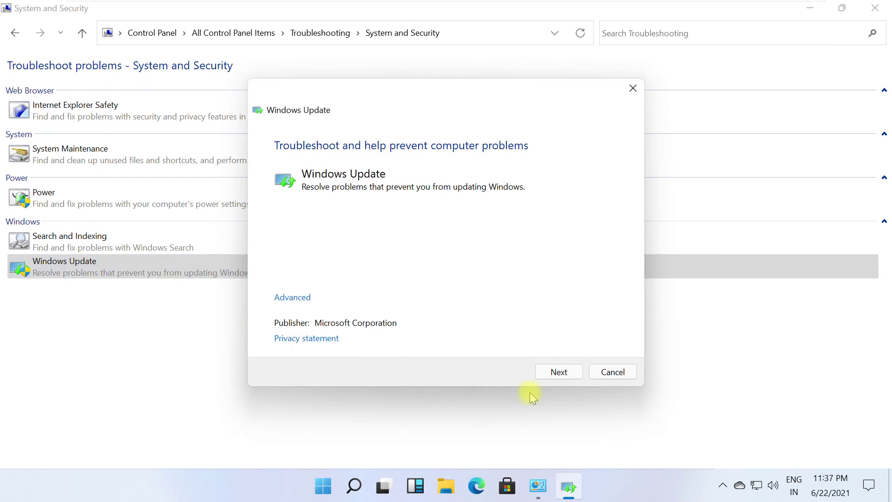
pyautogui.click(559, 372)
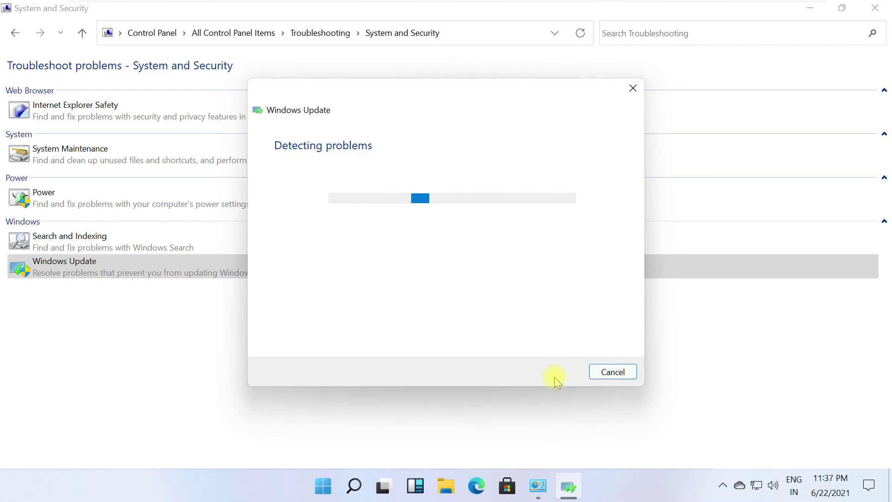
pyautogui.click(623, 378)
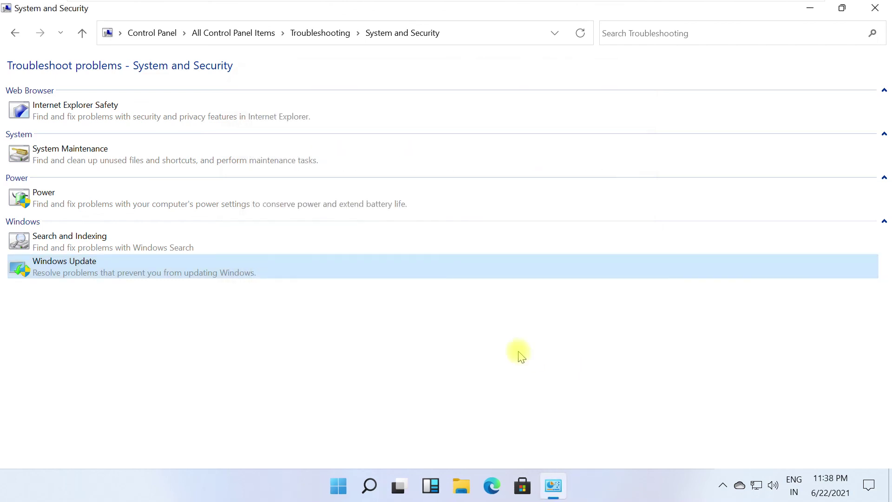
pyautogui.click(878, 7)
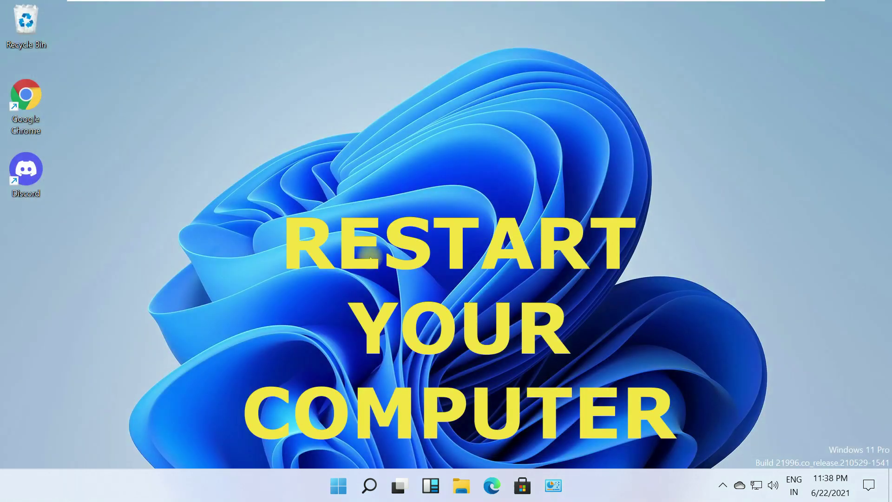